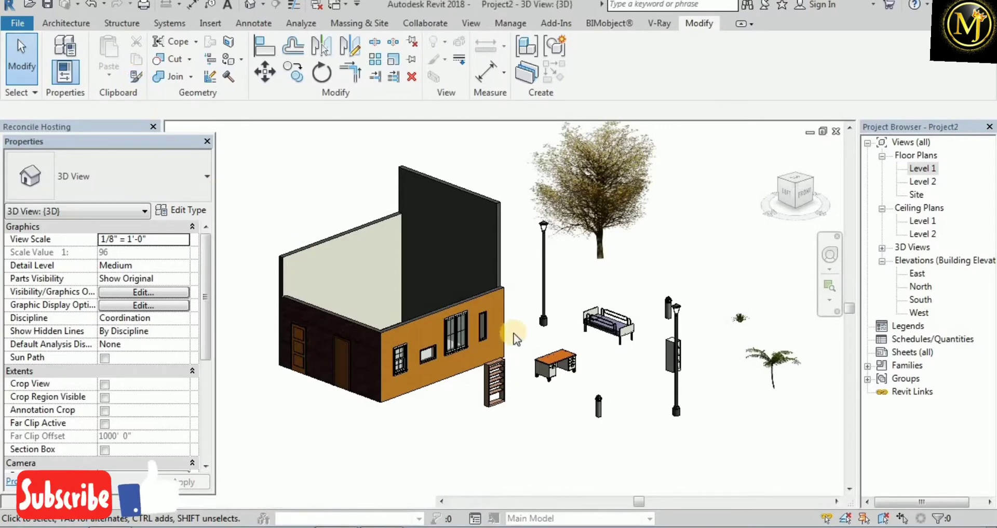
Use Match Type Properties to apply the large double casement window's type to the small horizontal window on the orange wall
scroll(518, 342, "down", 2)
scroll(518, 342, "up", 6)
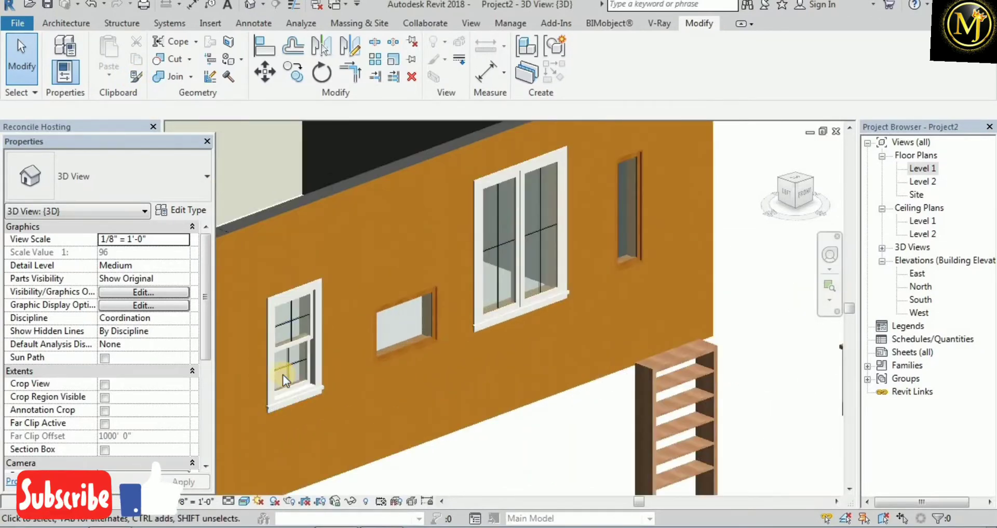
key("Escape")
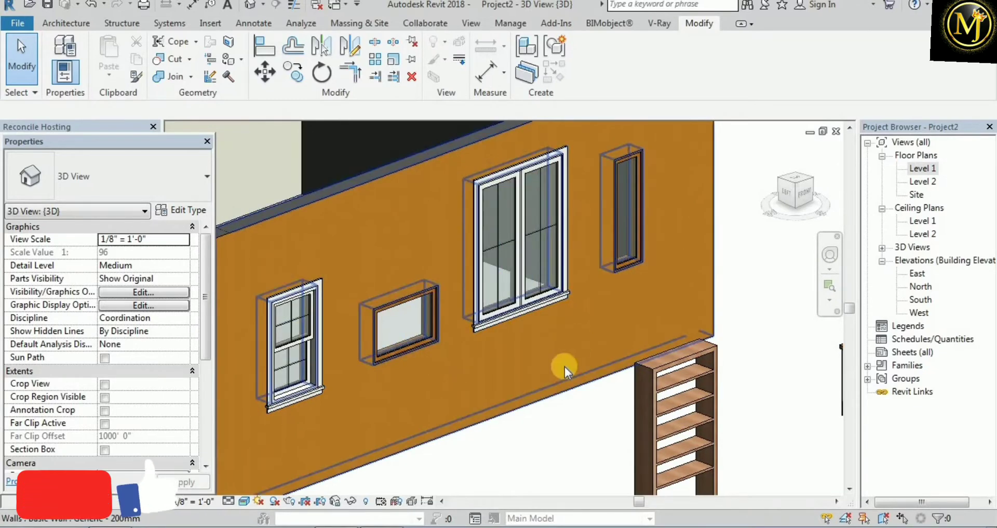
middle_click_drag(638, 373, 714, 370)
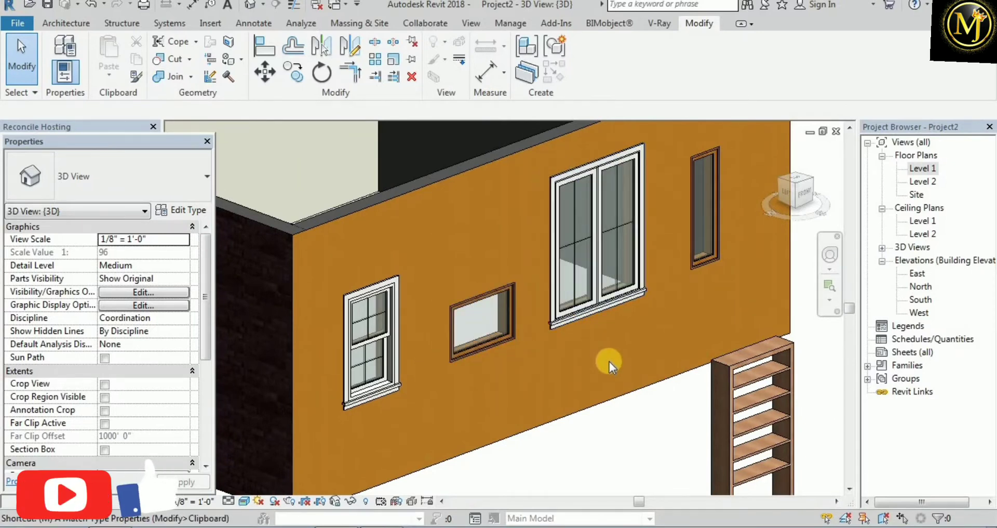
key("a")
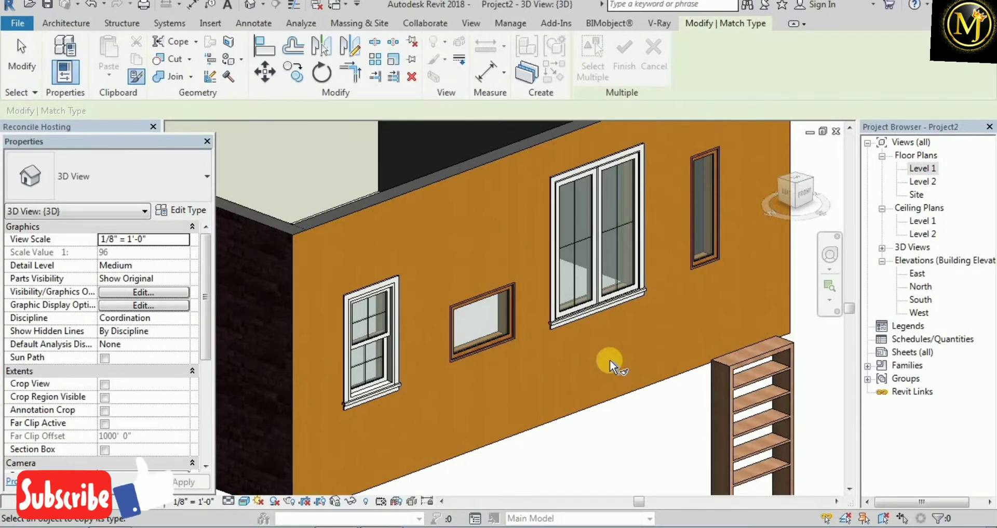
left_click(603, 304)
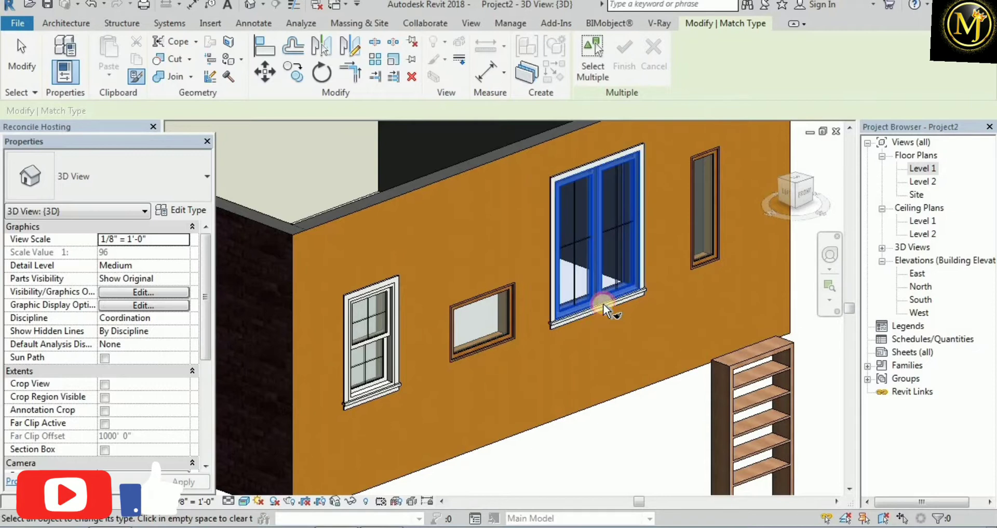
left_click(497, 336)
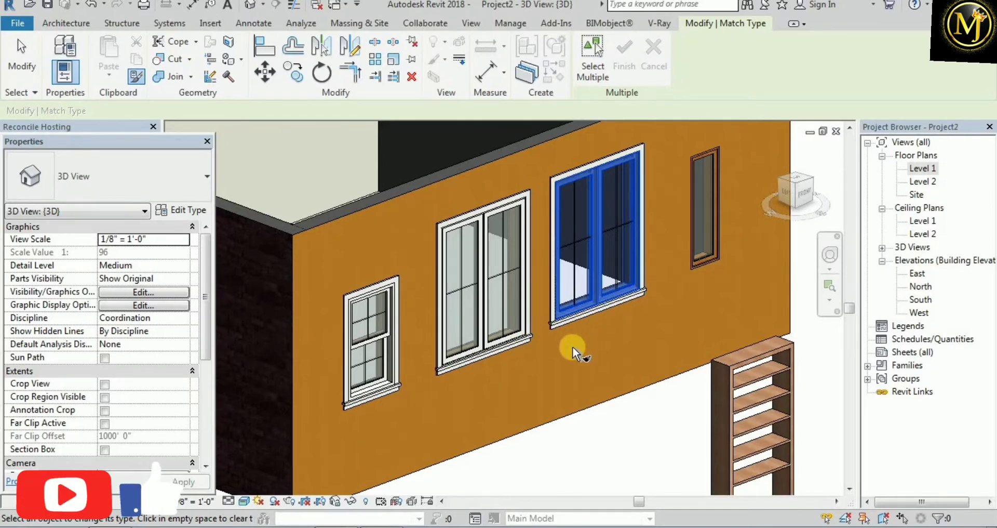
scroll(517, 331, "down", 4)
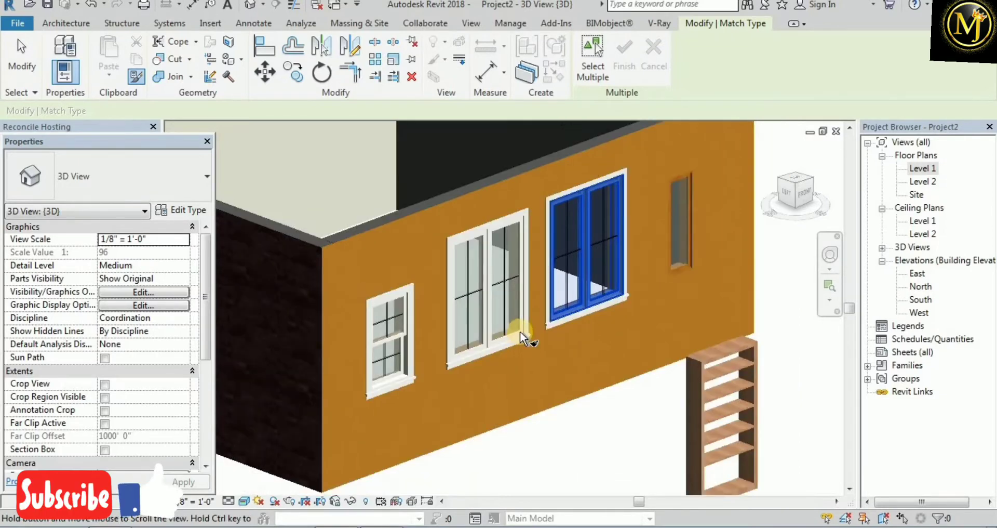
key("Escape")
Match the double-hung window's type onto the narrow window at the orange wall's far end and the casement window beside it
left_click(428, 368)
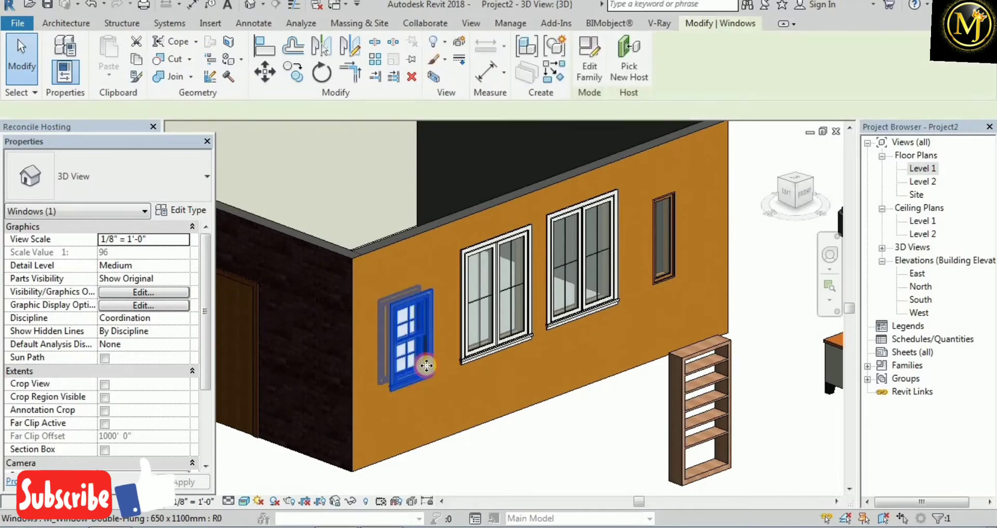
left_click(136, 74)
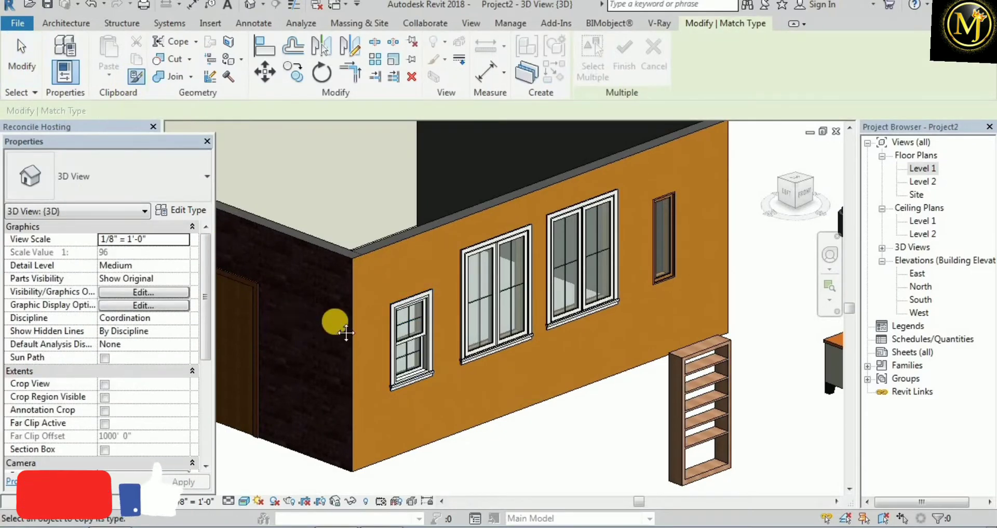
middle_click_drag(263, 309, 338, 311)
left_click(335, 305)
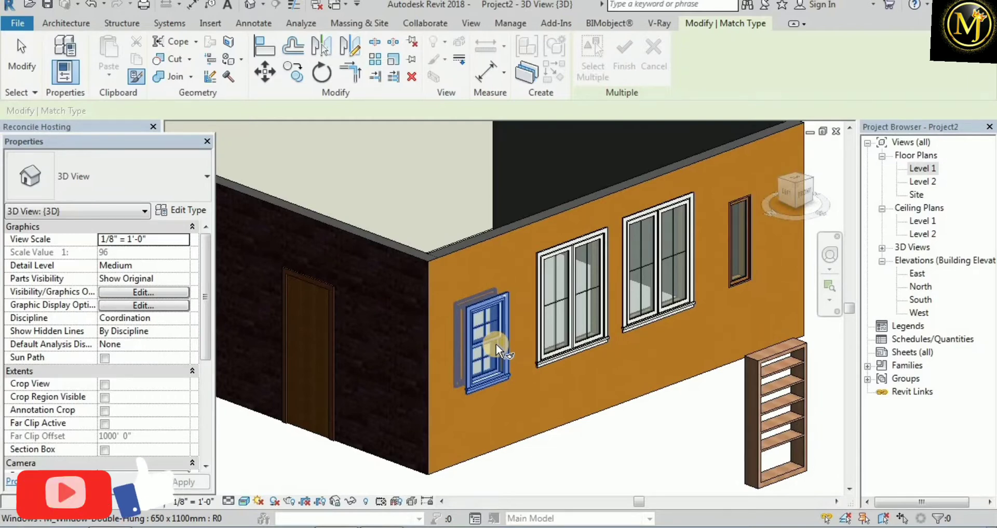
scroll(544, 354, "down", 3)
scroll(457, 296, "up", 1)
middle_click_drag(450, 285, 260, 236)
scroll(261, 236, "up", 3)
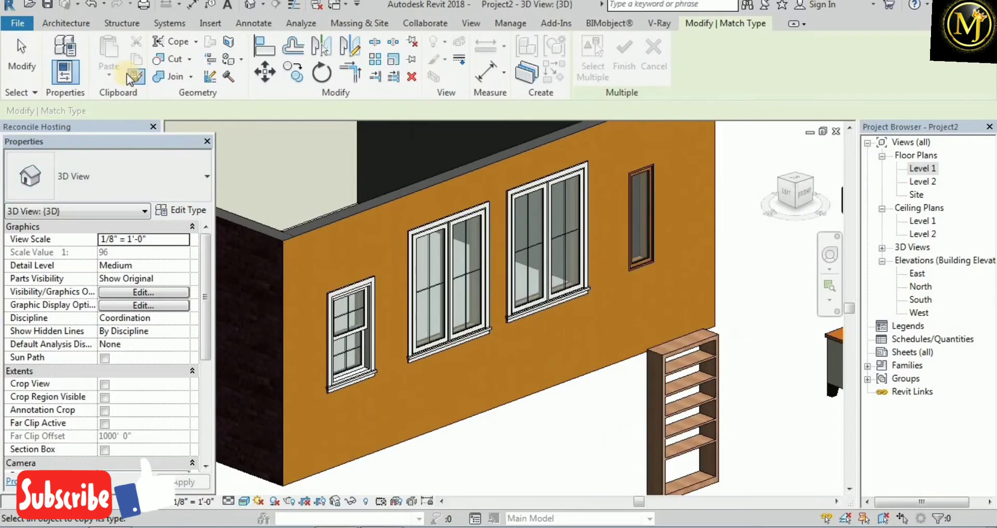
left_click(360, 335)
left_click(650, 259)
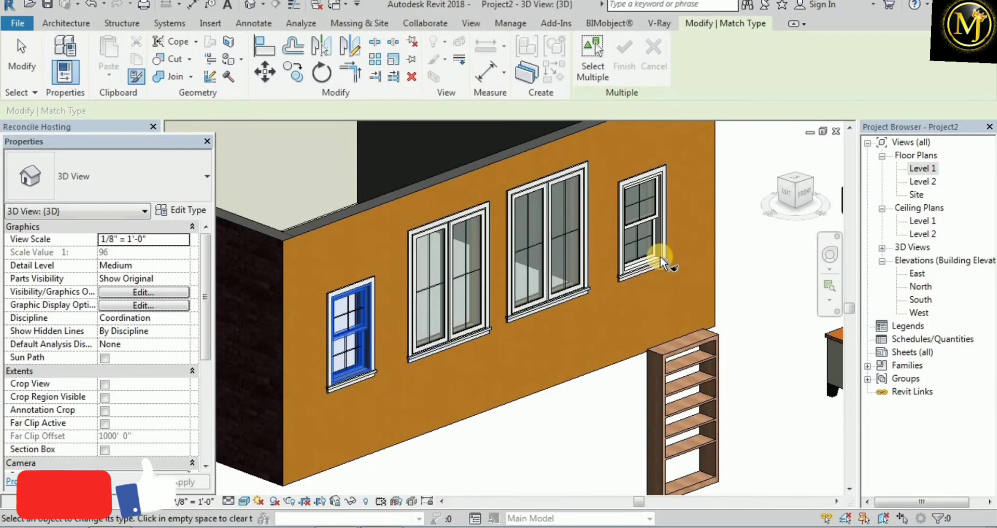
left_click(550, 289)
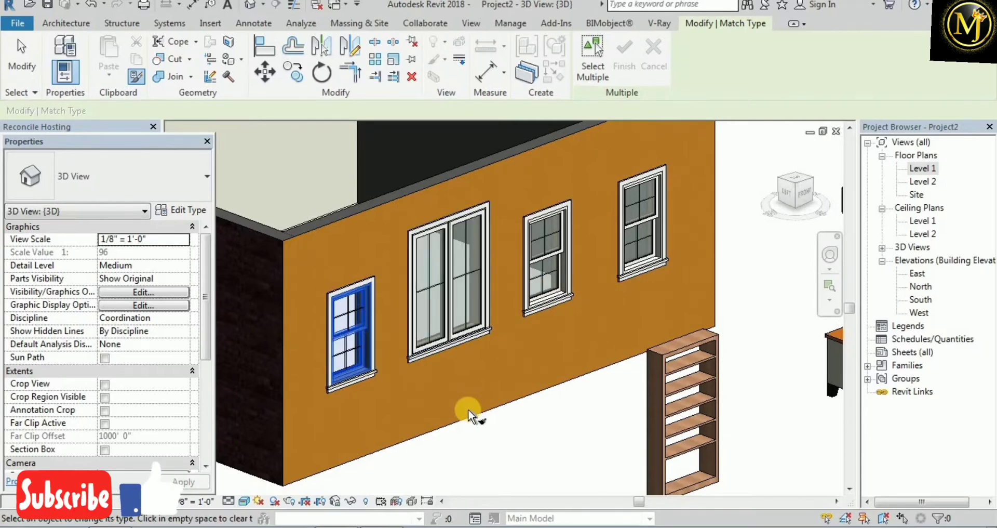
Match the three-panel door's type onto the plain door in the dark brick wall
middle_click_drag(452, 407, 203, 271, "shift")
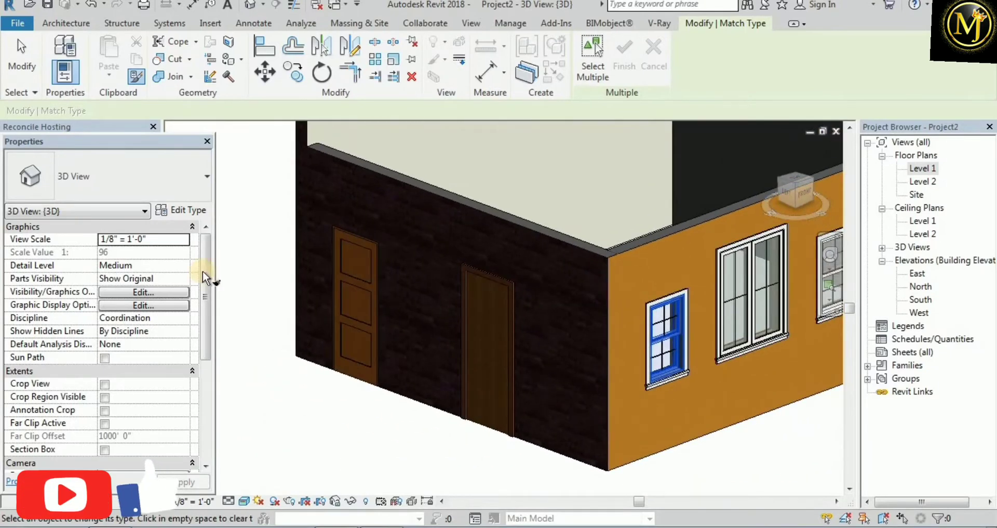
left_click(25, 74)
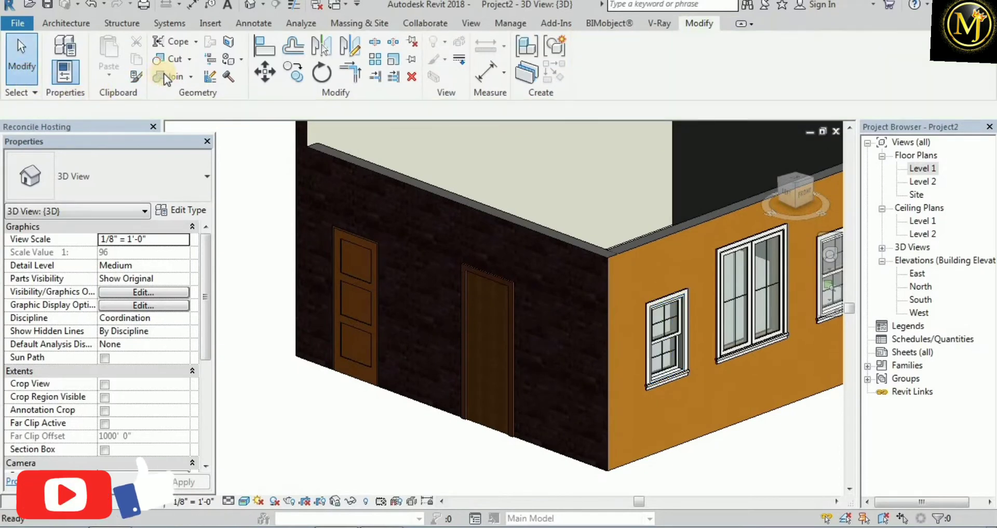
left_click(135, 78)
left_click(351, 274)
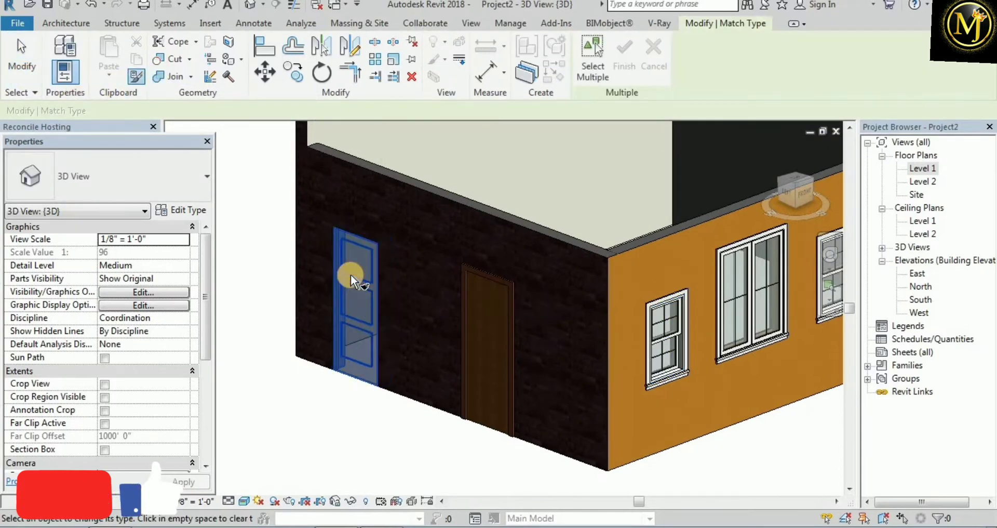
left_click(517, 334)
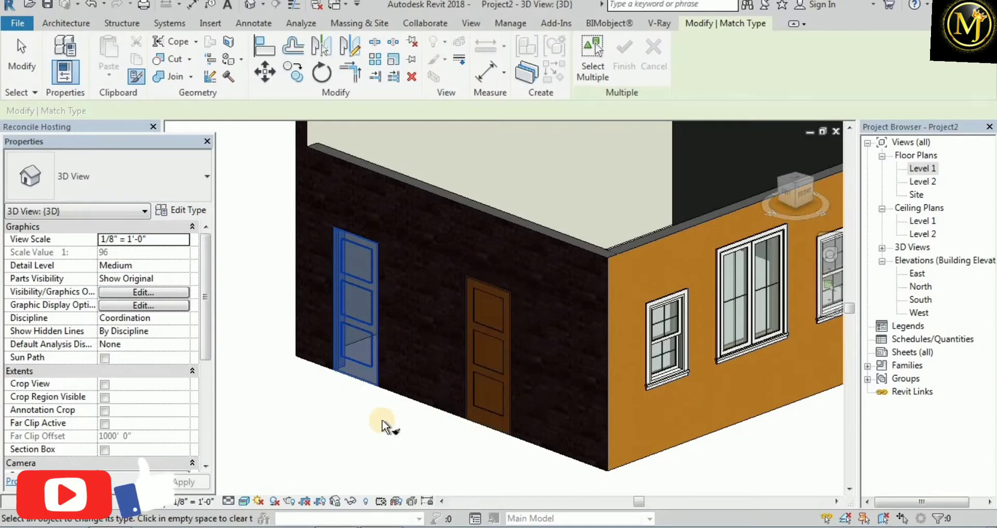
left_click(418, 426)
middle_click_drag(327, 412, 304, 403, "shift")
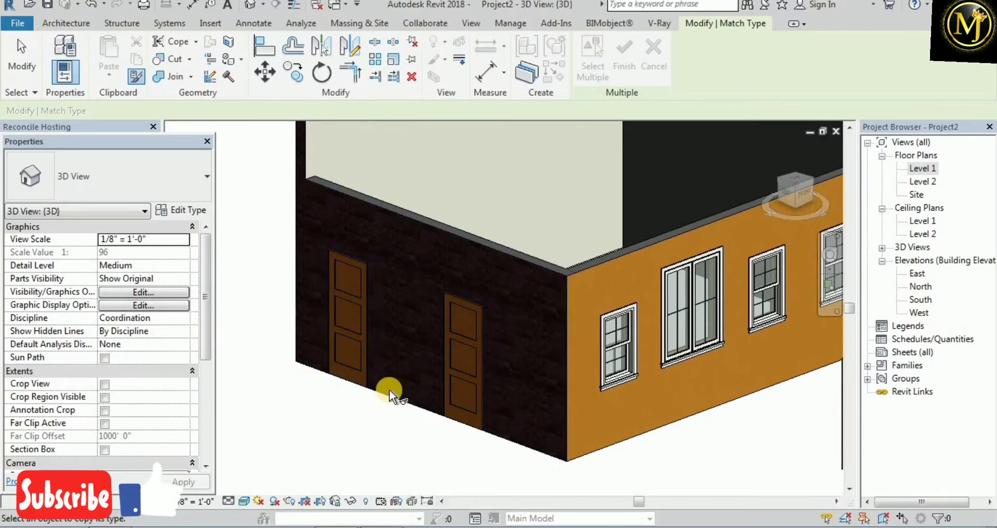
scroll(388, 388, "down", 5)
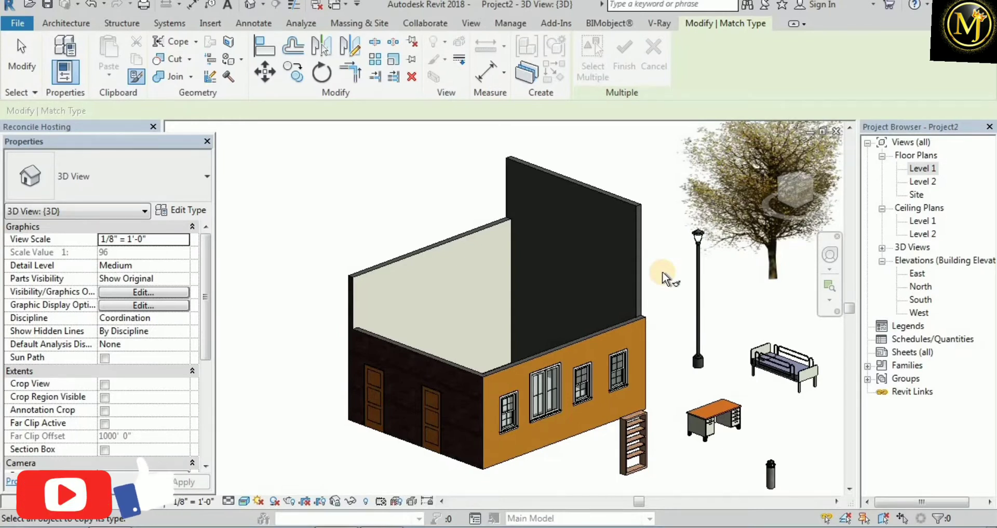
left_click(21, 58)
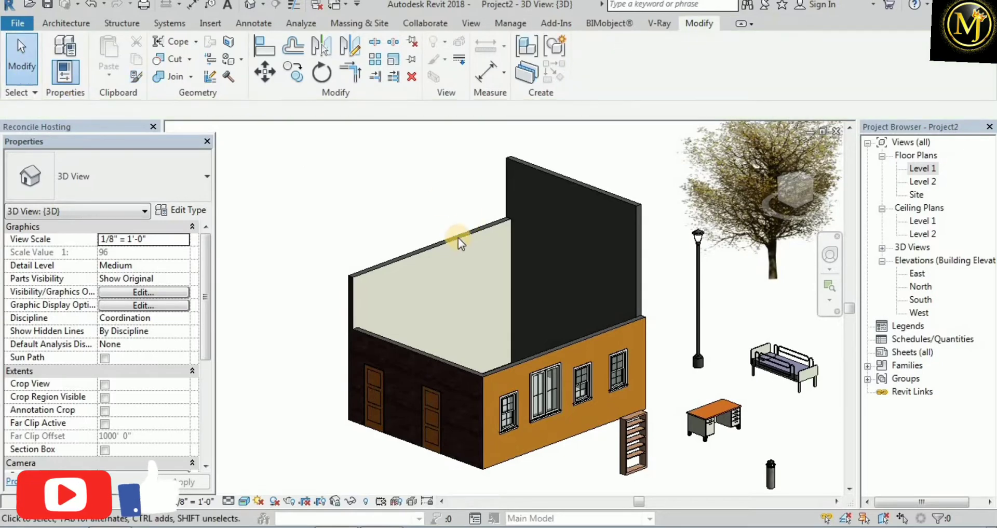
Match the cream back wall's type and height onto the tall dark wall, the orange window wall and the dark brick wall
left_click(457, 239)
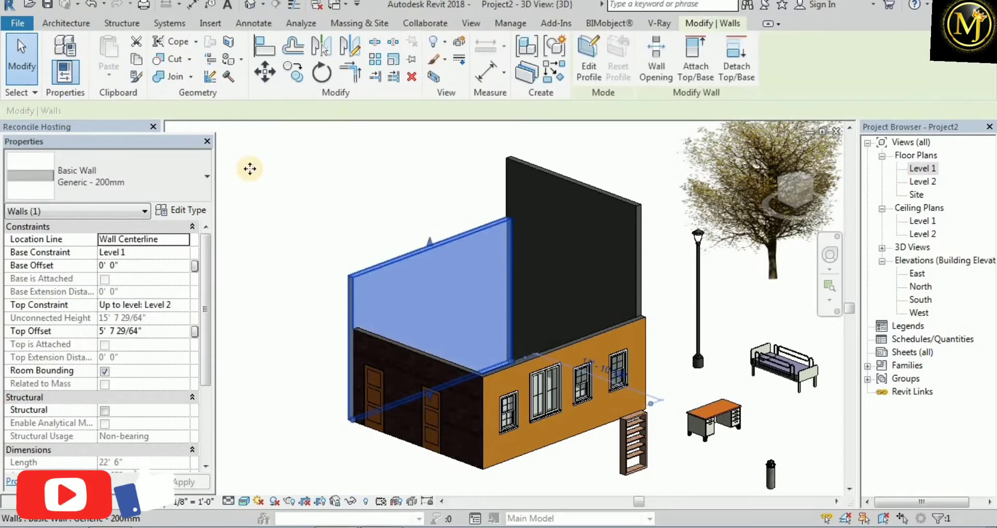
left_click(37, 75)
left_click(135, 76)
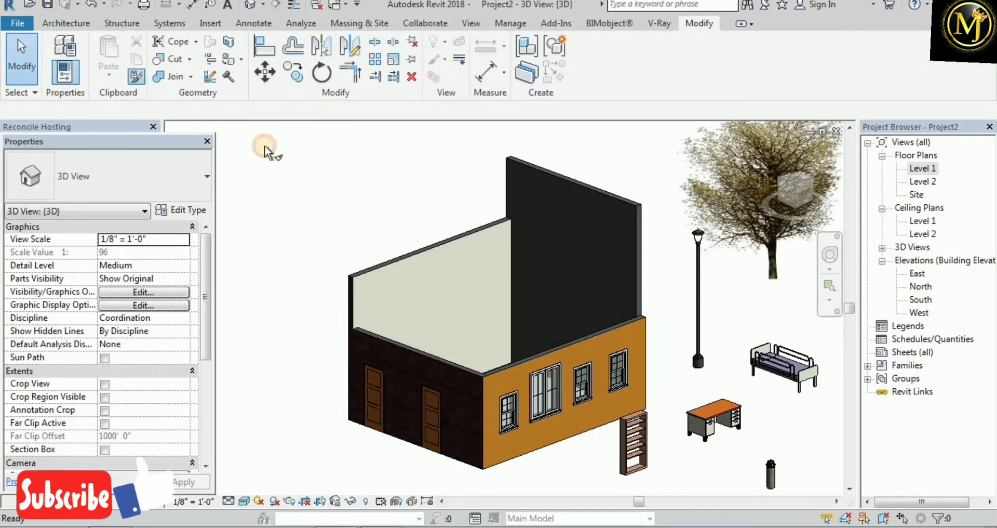
left_click(450, 241)
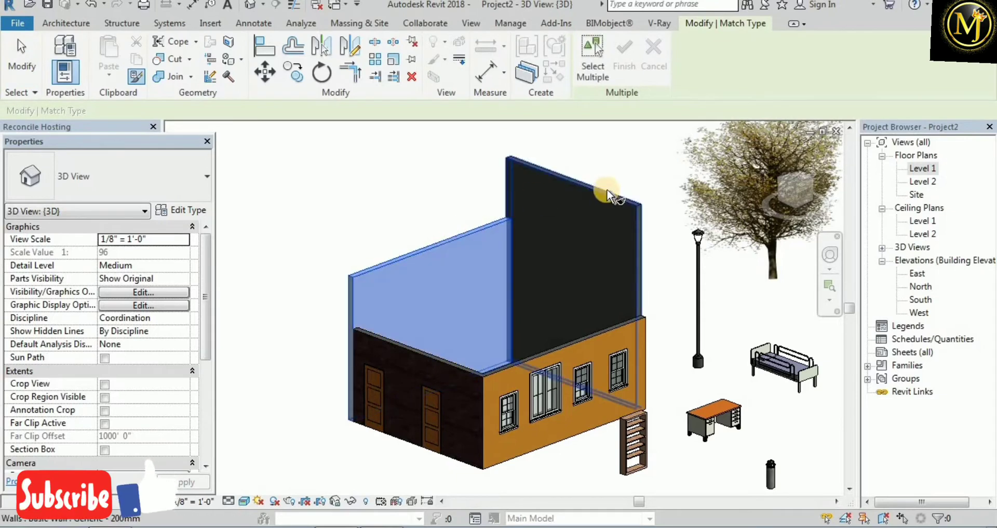
left_click(607, 188)
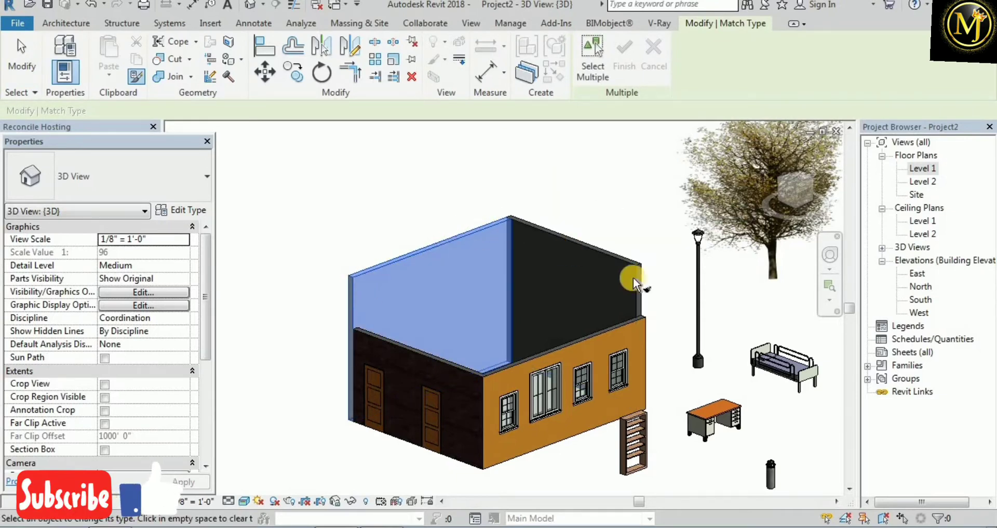
left_click(575, 344)
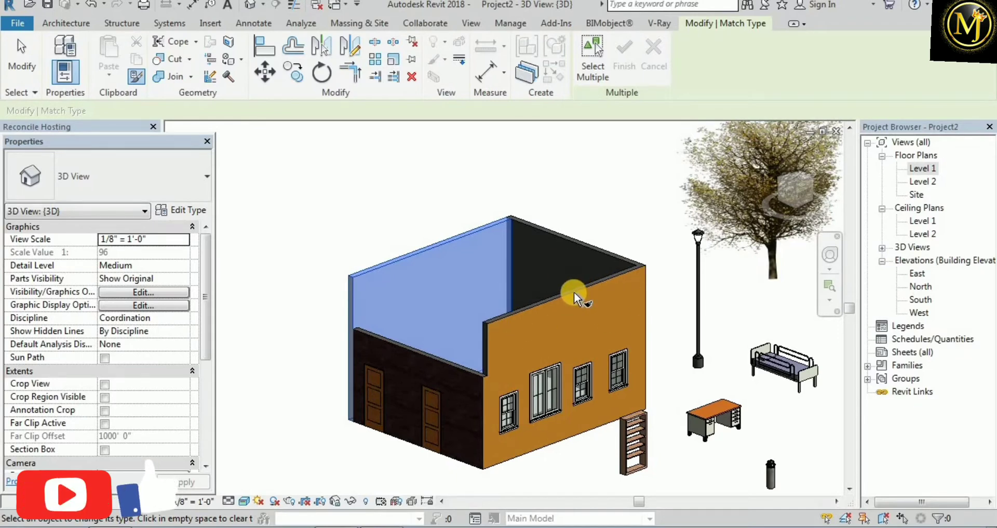
left_click(455, 363)
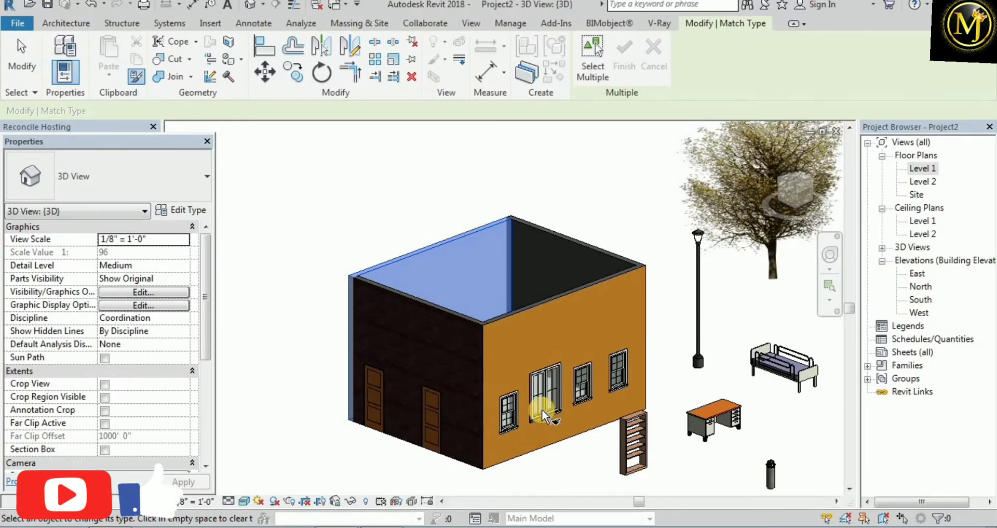
Match the orange-topped desk's type onto the bed and the cabinet behind the lamp post
middle_click_drag(606, 439, 416, 377)
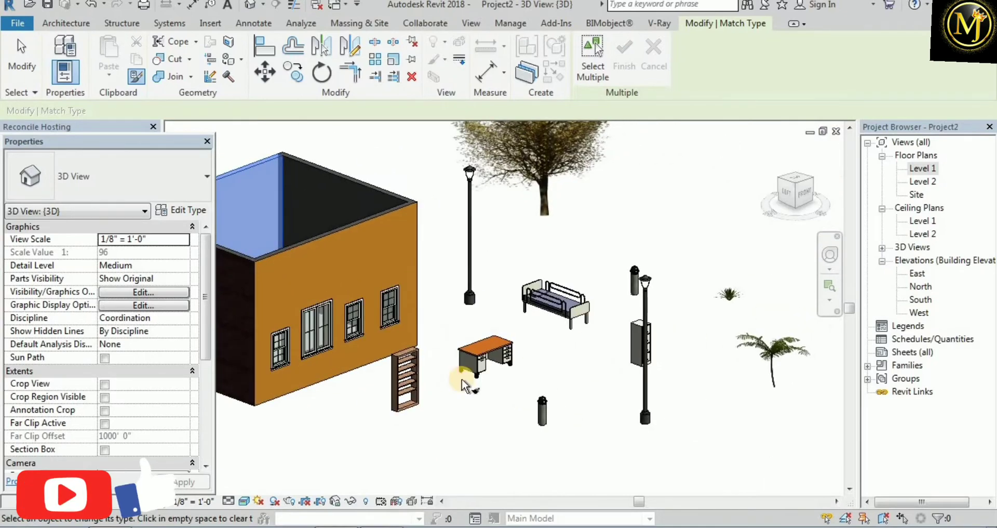
scroll(613, 330, "up", 1)
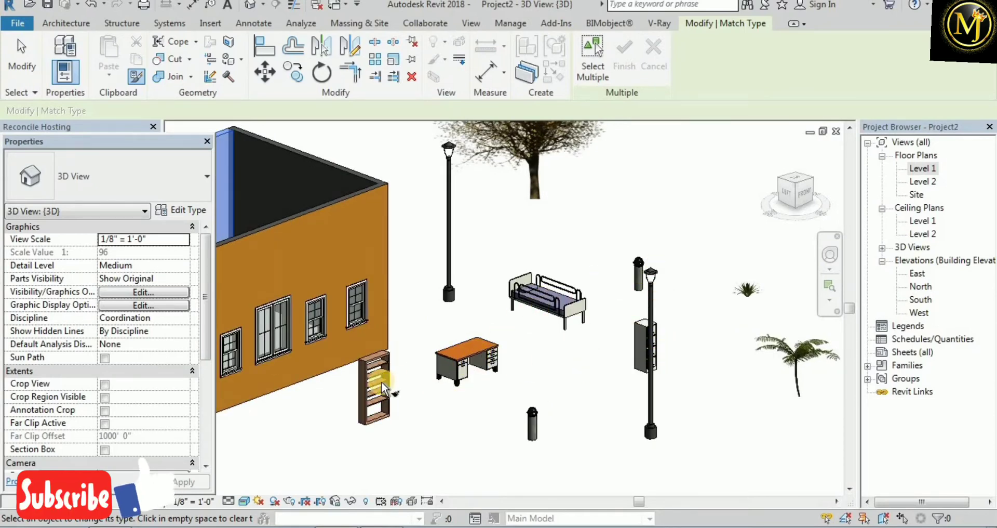
left_click(31, 64)
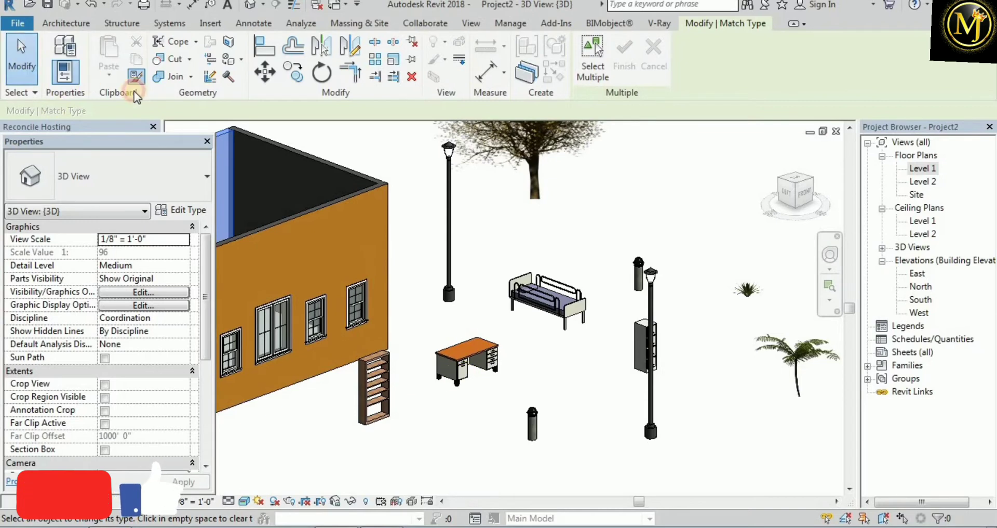
left_click(136, 76)
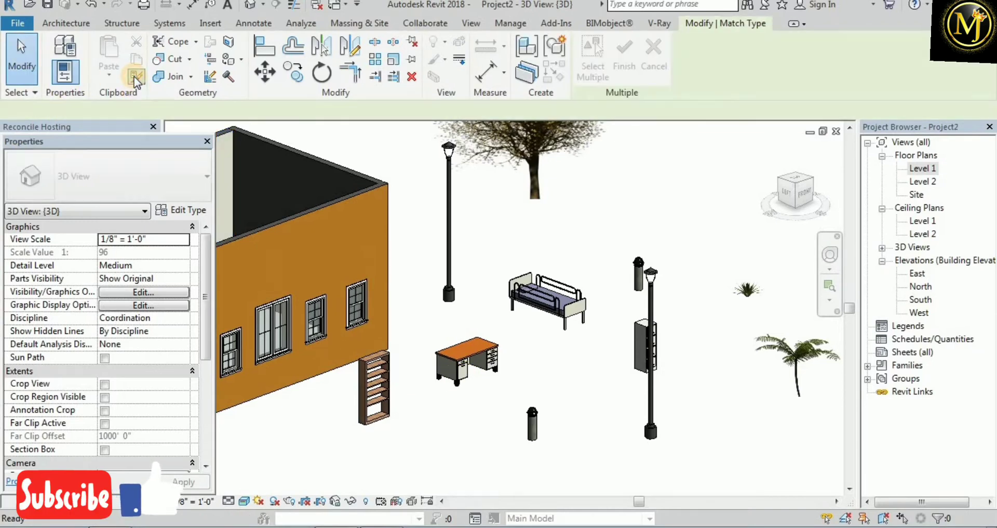
left_click(481, 350)
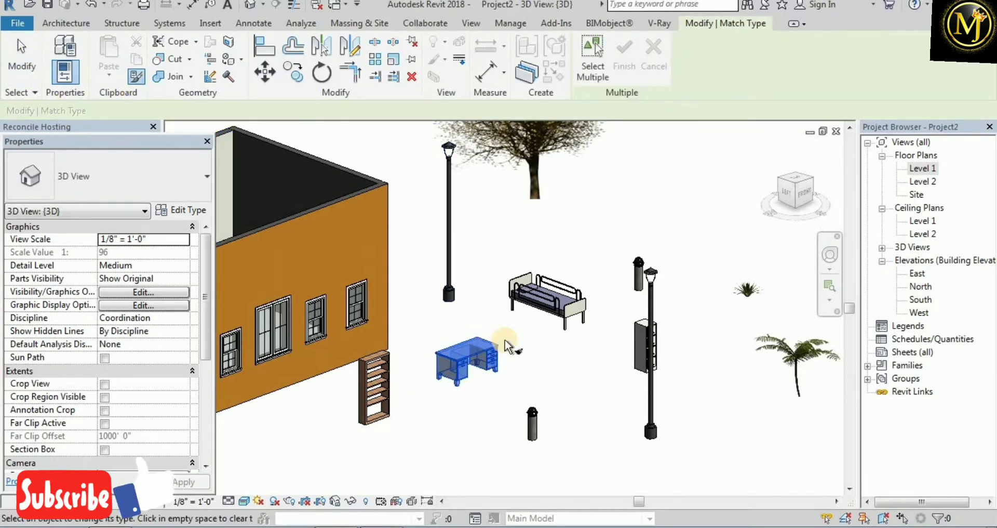
left_click(586, 305)
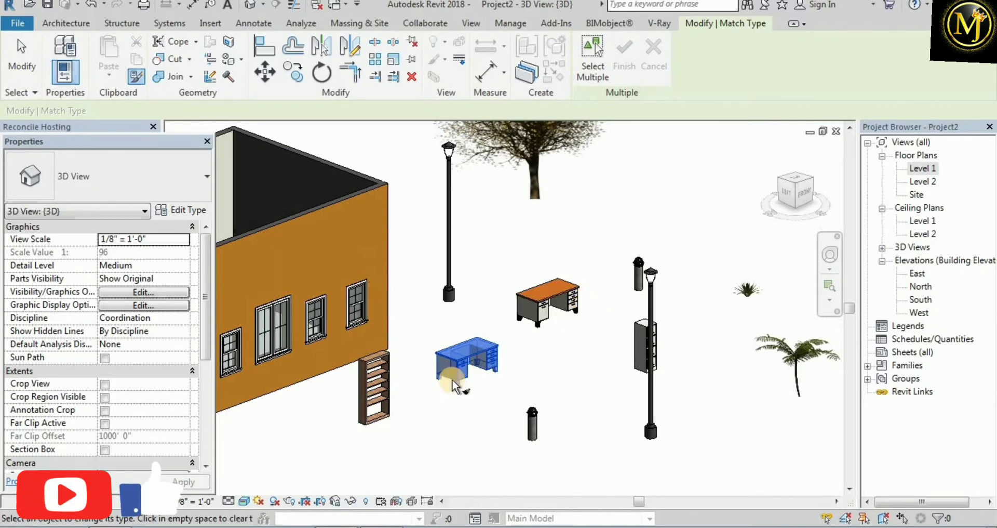
left_click(644, 329)
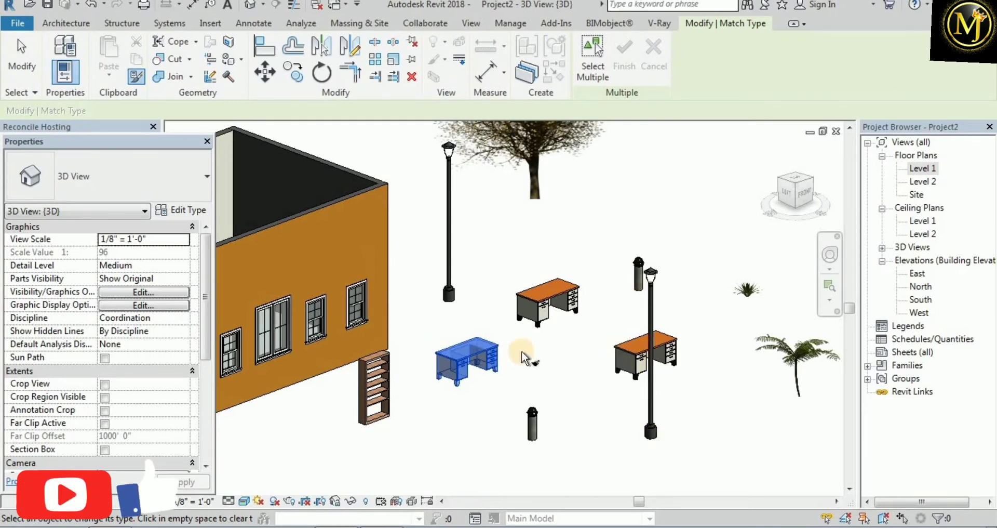
left_click(21, 57)
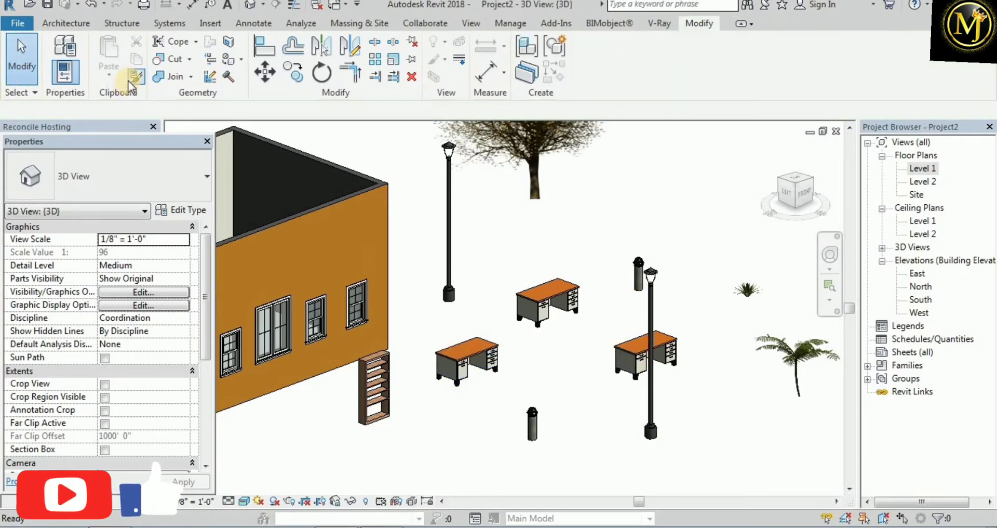
left_click(131, 79)
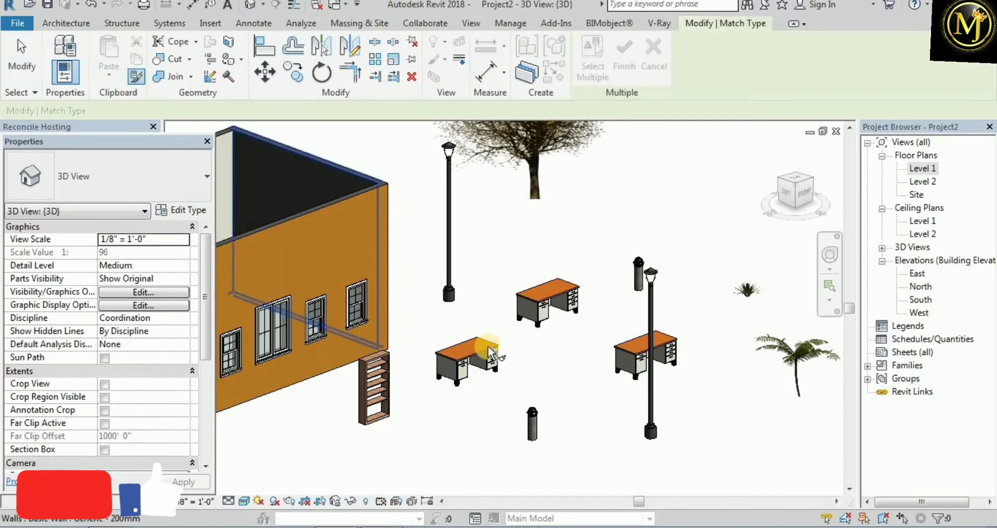
left_click(378, 359)
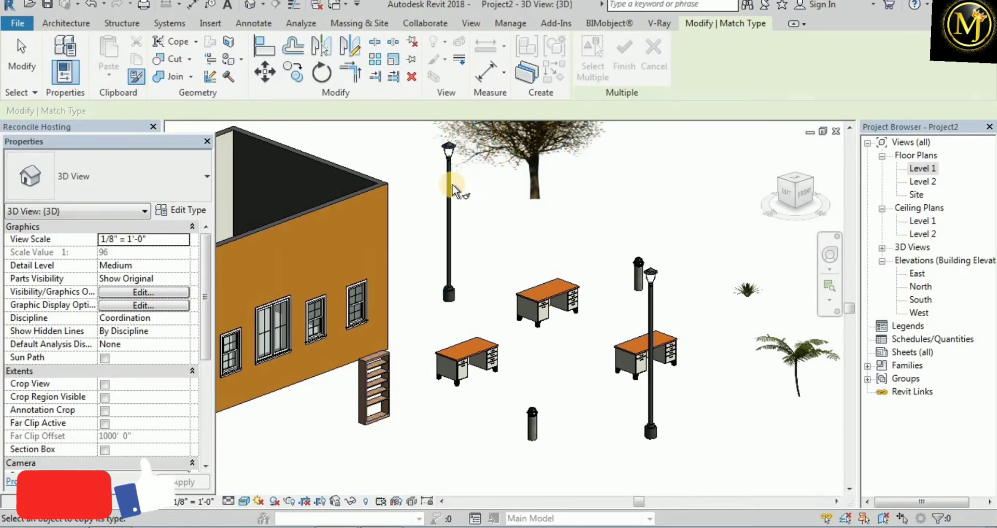
left_click(555, 310)
left_click(26, 73)
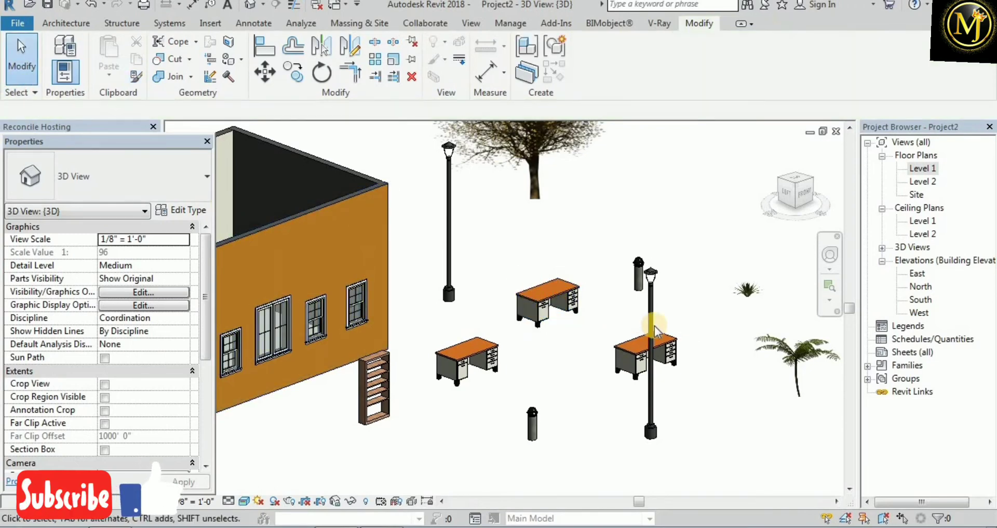
Match the street light's type from the lamp post in front of the desk onto the short bollard light nearest the viewer
middle_click_drag(655, 335, 525, 336)
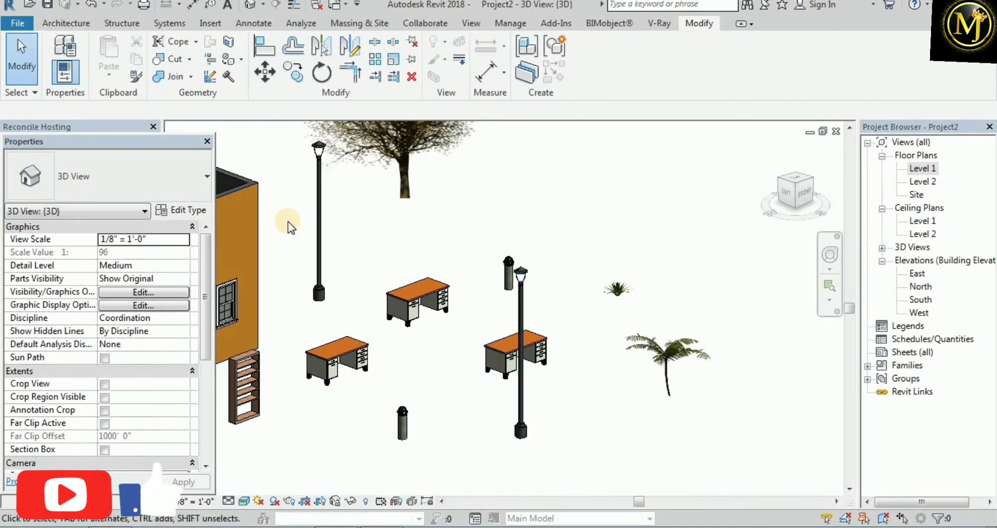
left_click(136, 77)
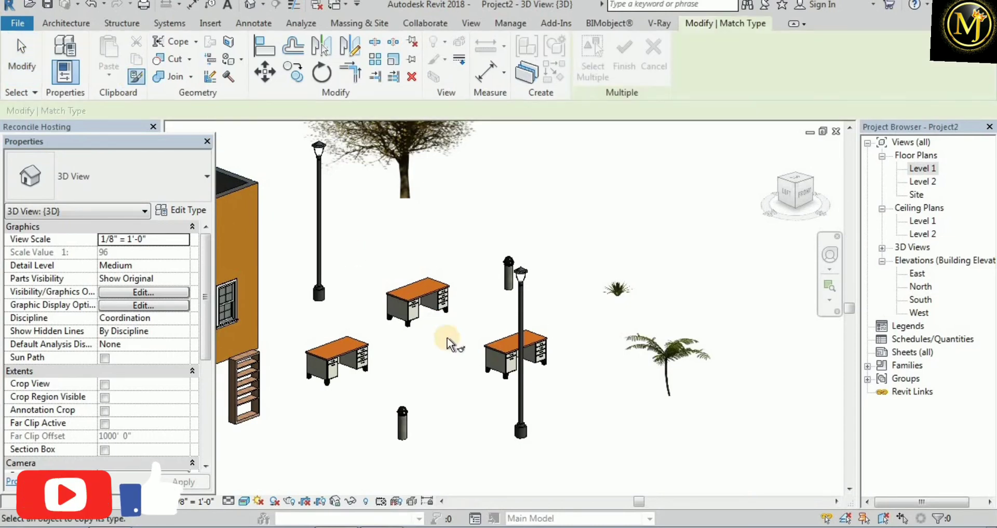
left_click(527, 430)
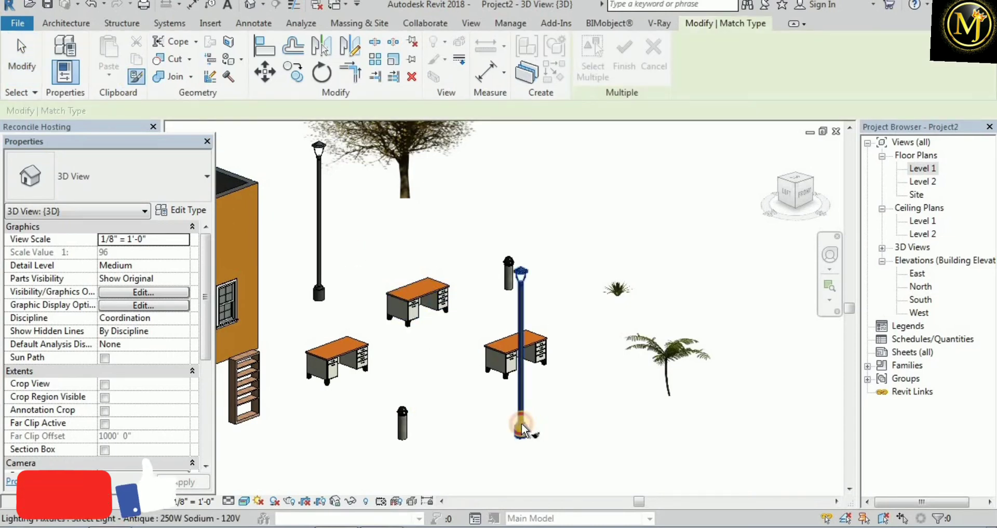
left_click(402, 423)
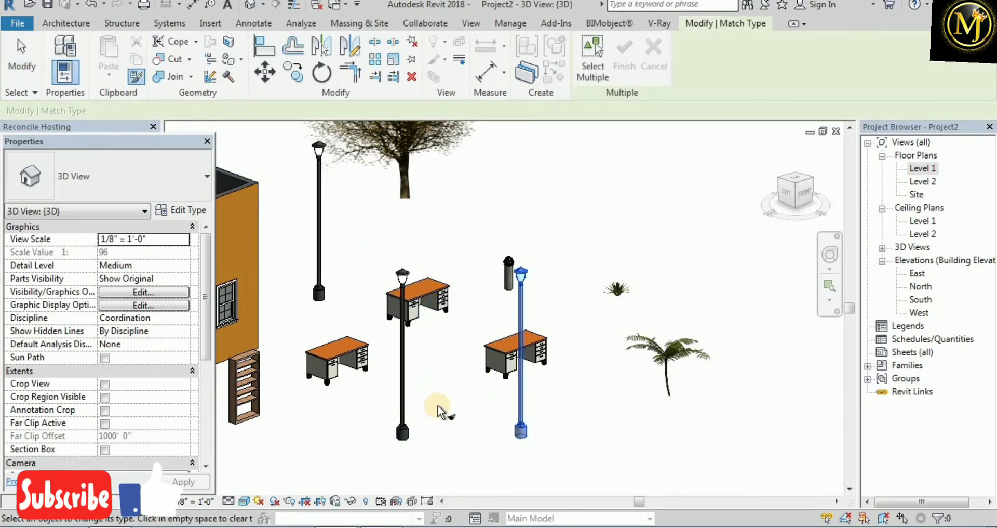
scroll(603, 403, "down", 3)
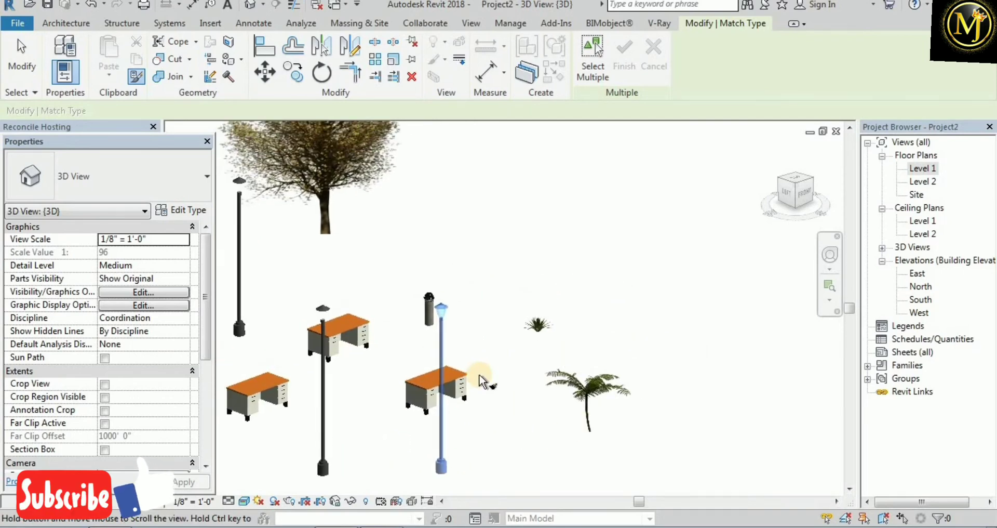
middle_click_drag(506, 288, 502, 321)
scroll(502, 321, "up", 2)
left_click(18, 68)
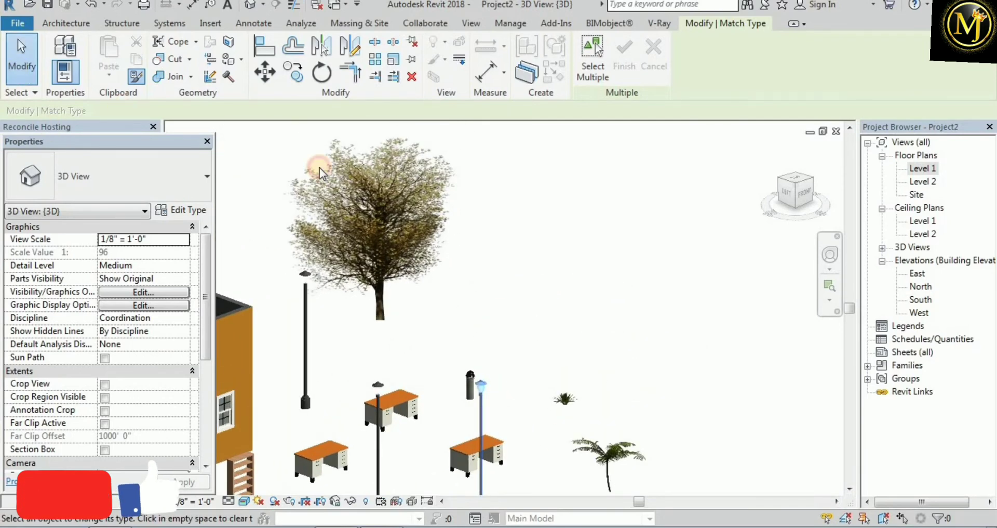
Match the large tree's type onto the small spiky plant behind the palm
left_click(136, 77)
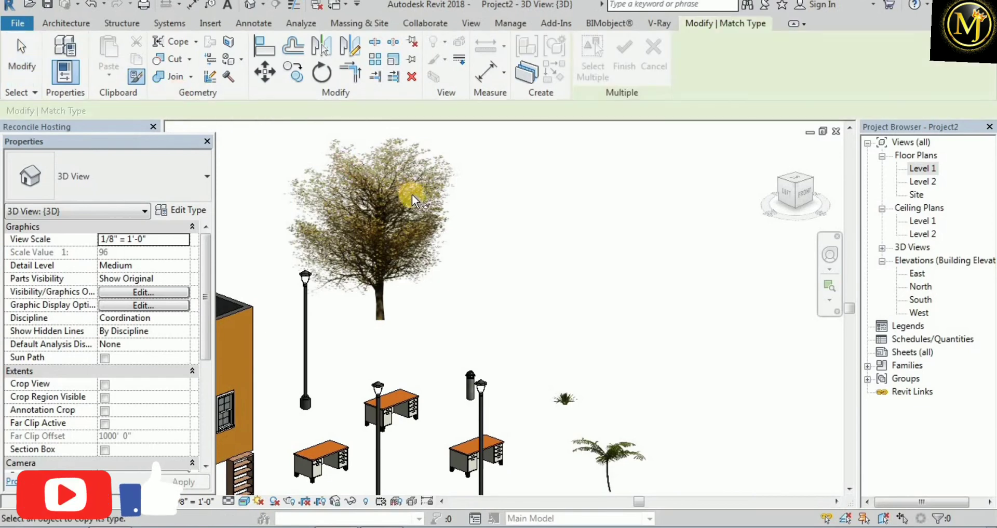
left_click(381, 185)
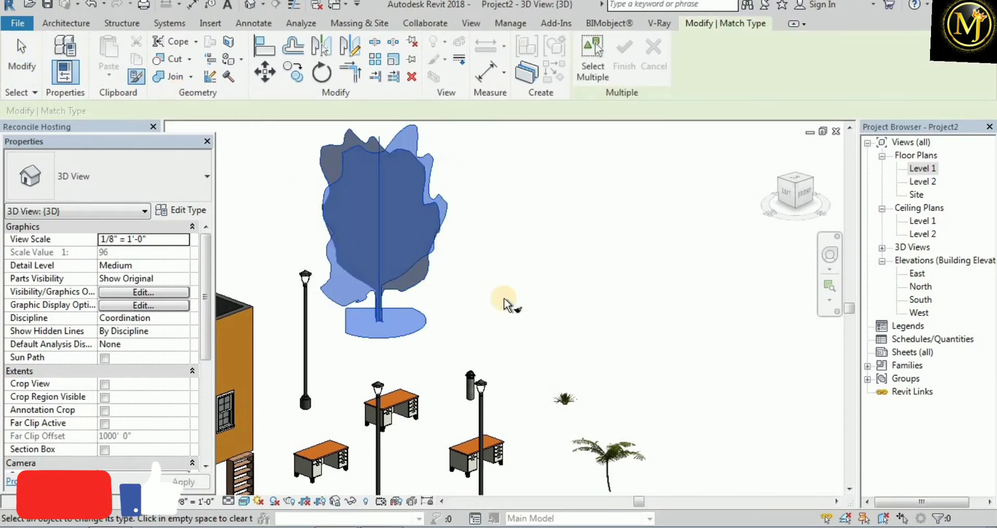
left_click(568, 411)
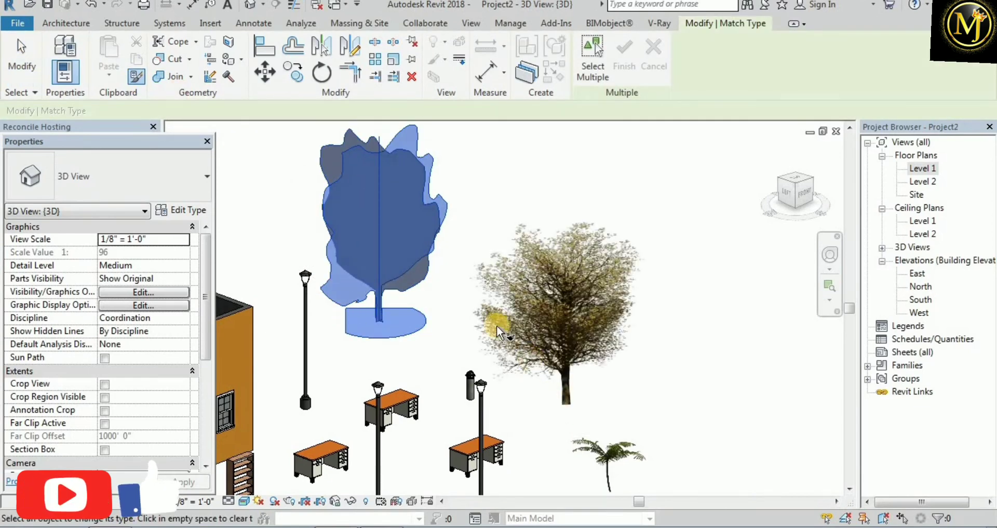
key("Escape")
scroll(431, 231, "down", 3)
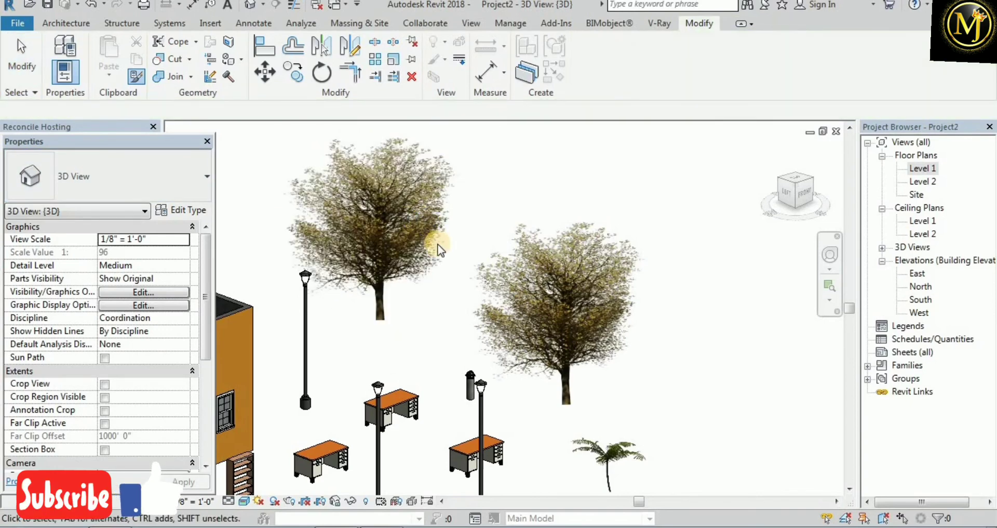
middle_click_drag(518, 254, 594, 280)
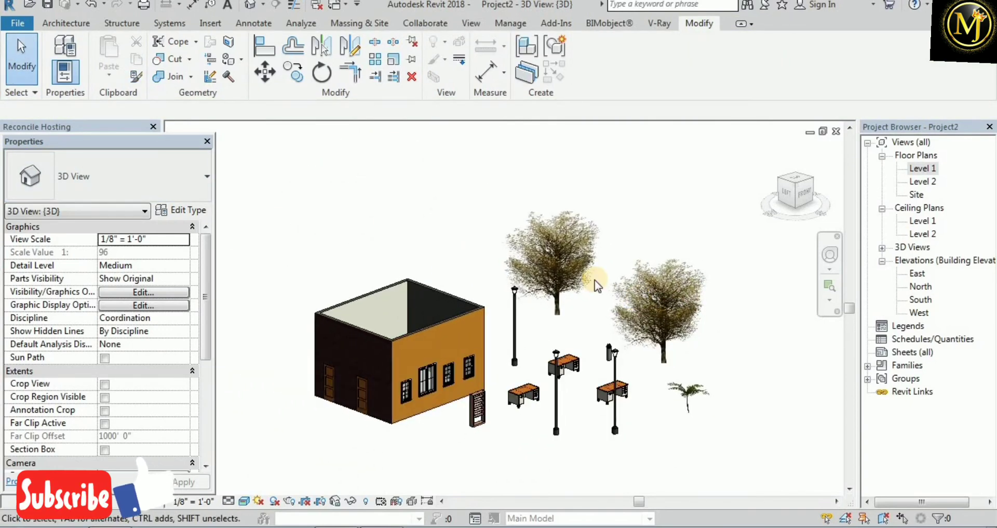